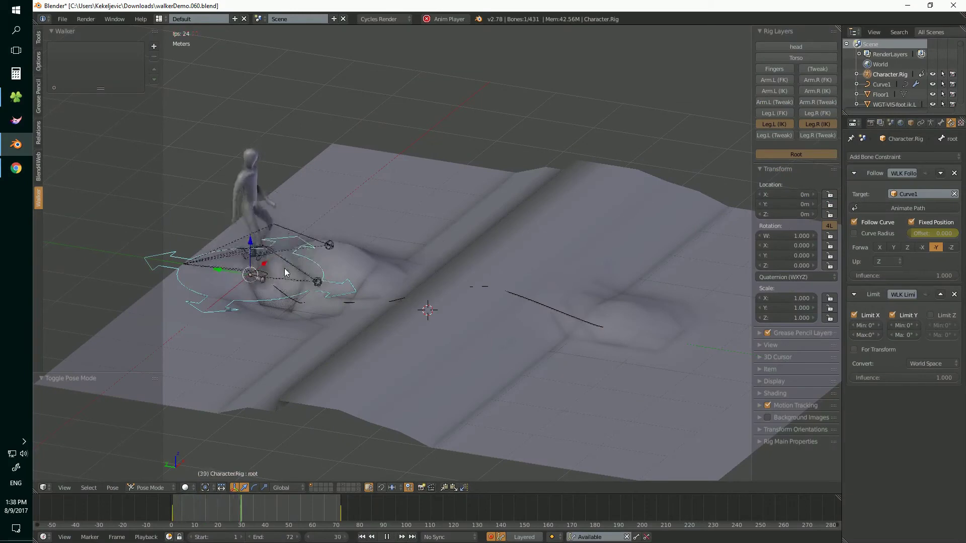
pyautogui.hotkey('alt', 'a')
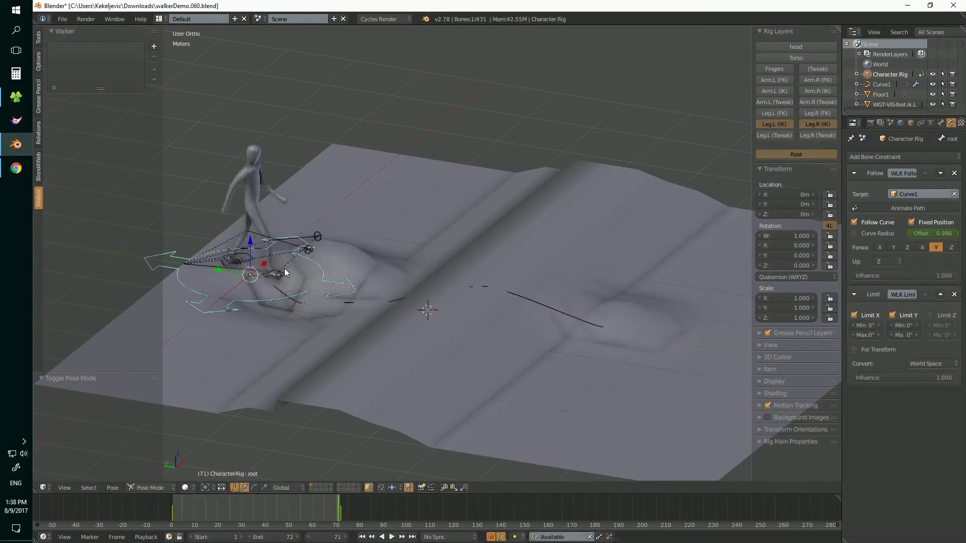
pyautogui.press('z')
pyautogui.click(435, 268)
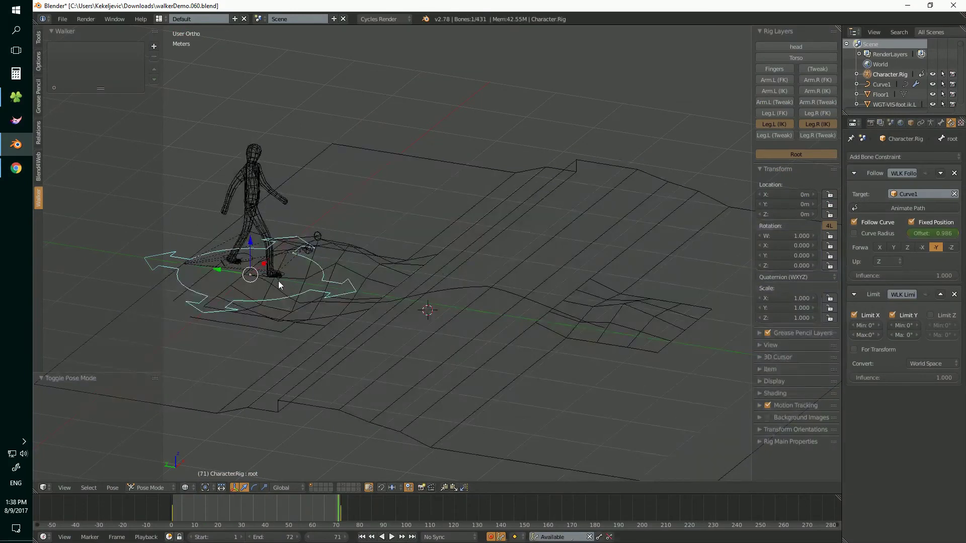
pyautogui.click(443, 291)
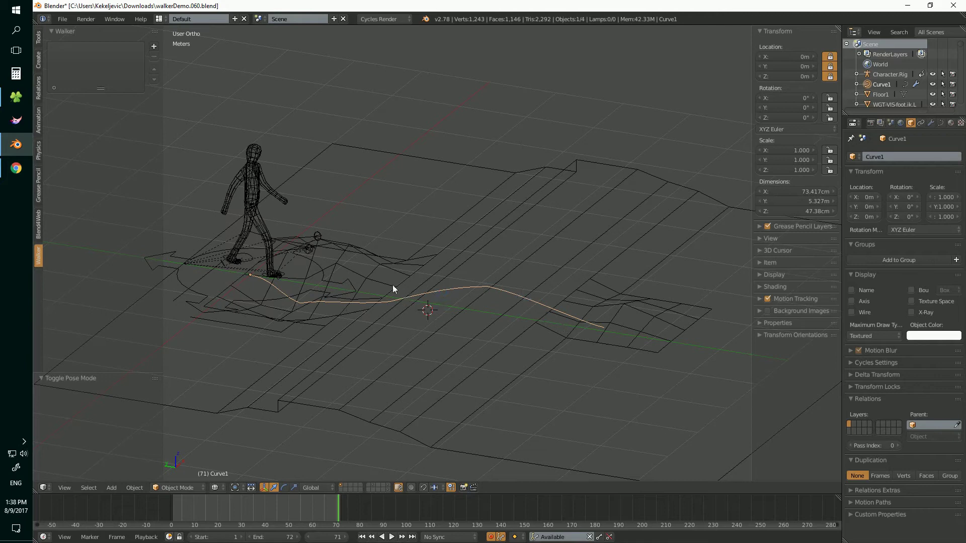
pyautogui.press('z')
pyautogui.click(382, 333)
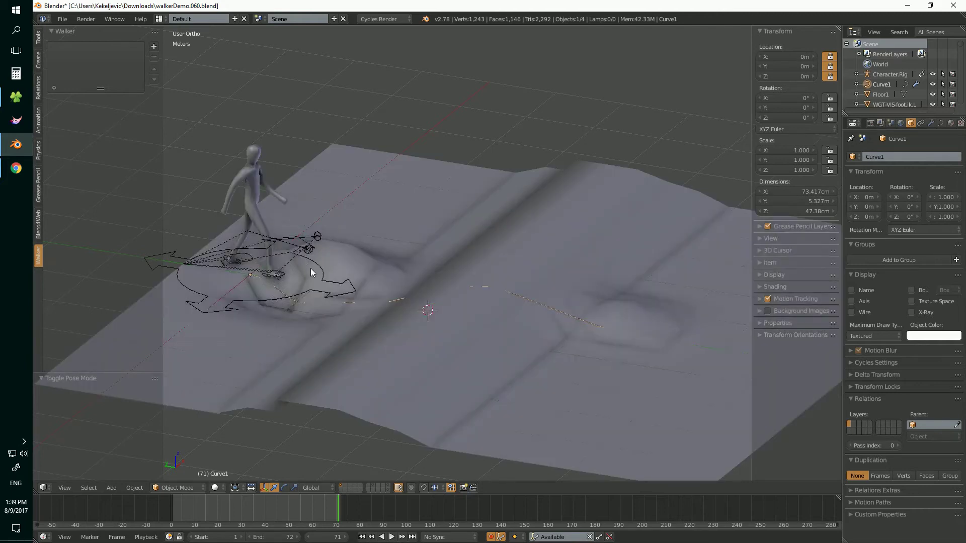
pyautogui.click(325, 278)
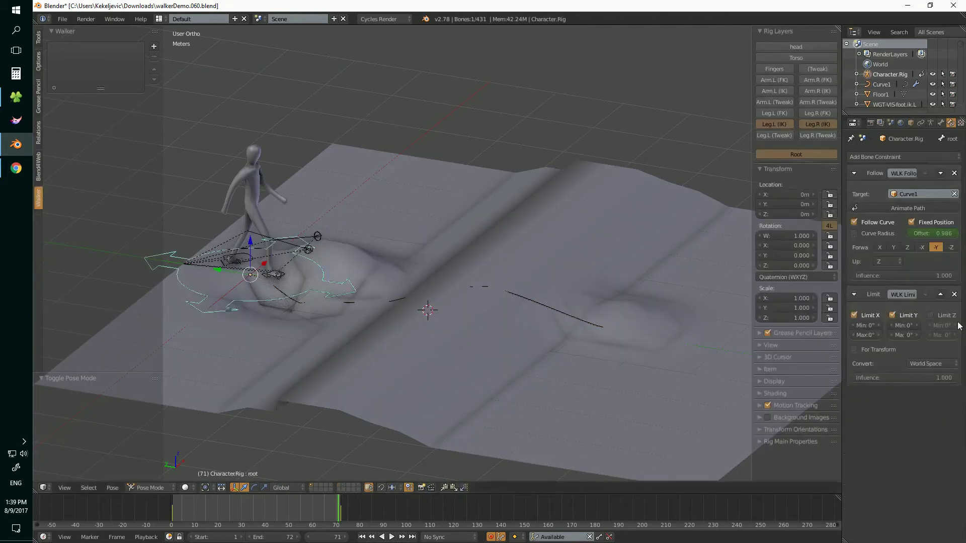
pyautogui.click(926, 173)
pyautogui.hotkey('alt', 'a')
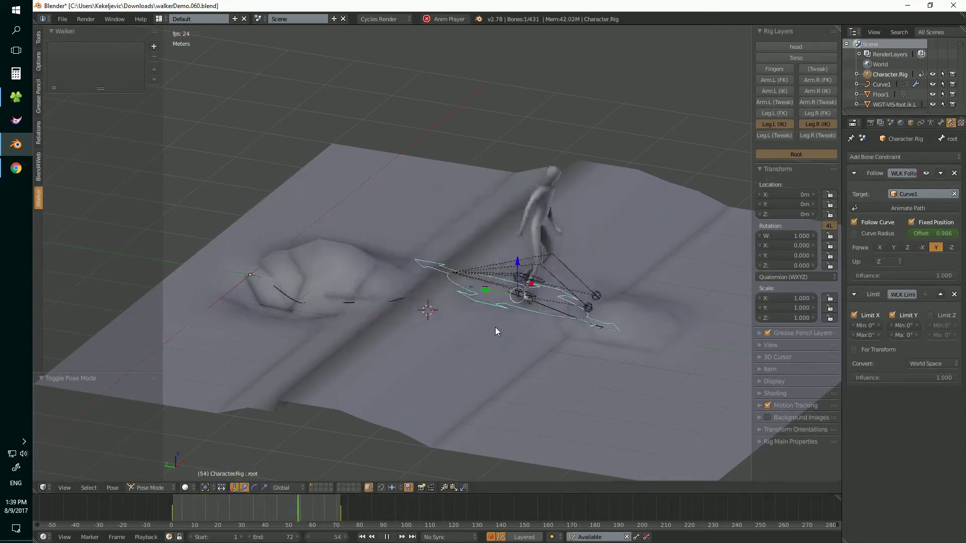
pyautogui.click(926, 295)
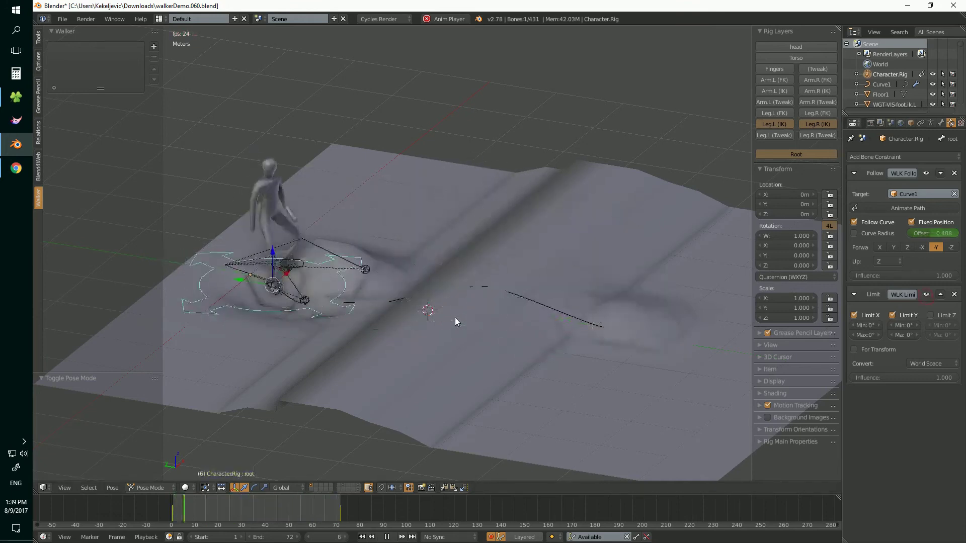
pyautogui.hotkey('alt', 'a')
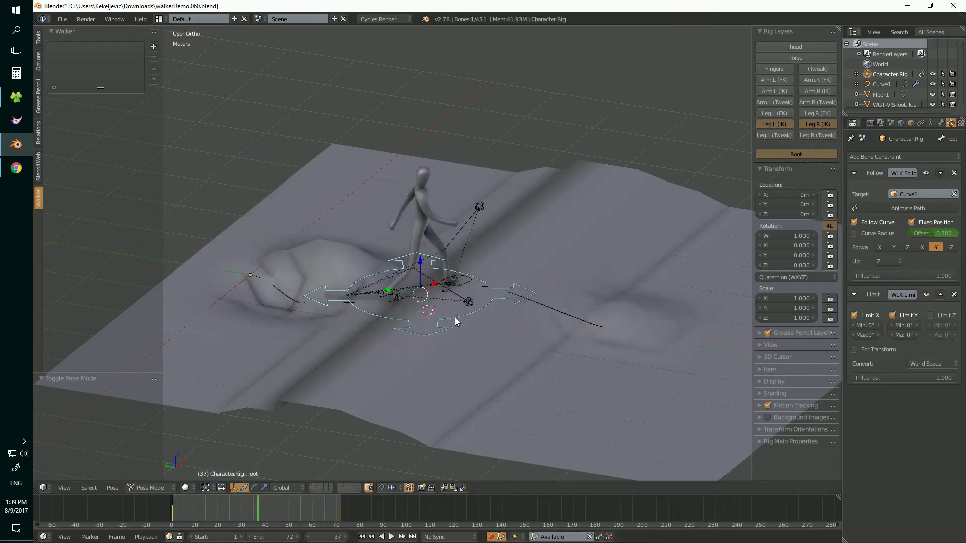
pyautogui.hotkey('alt', 'a')
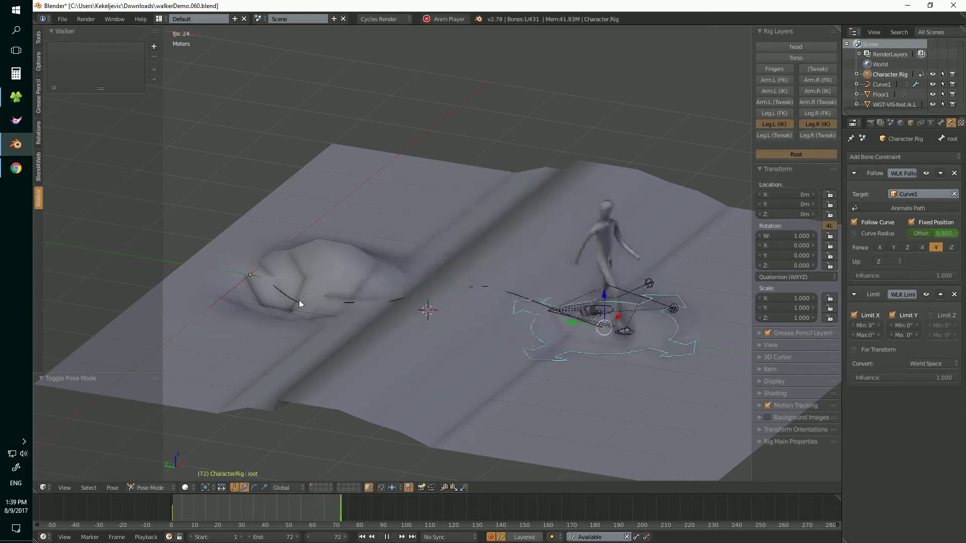
pyautogui.hotkey('alt', 'a')
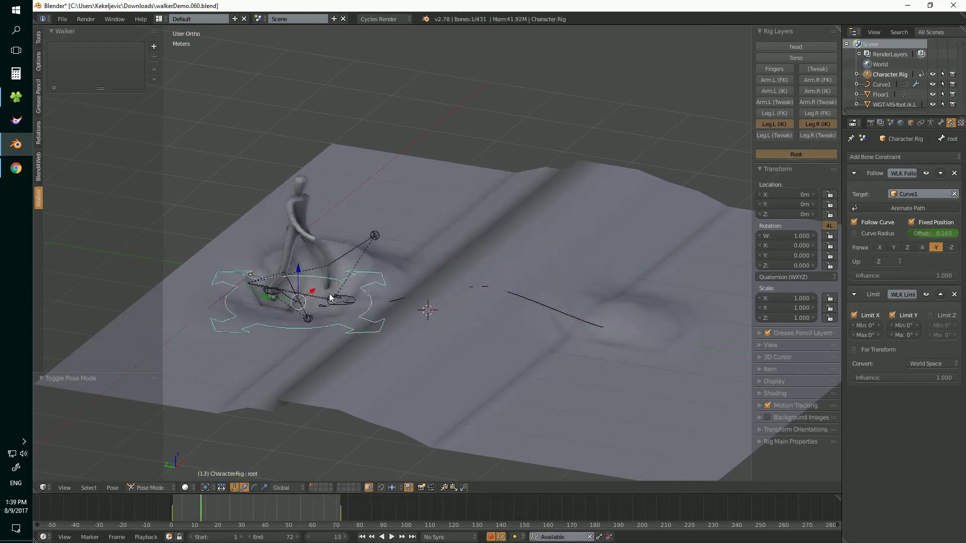
pyautogui.hotkey('alt', 'a')
pyautogui.hotkey('alt', 'a')
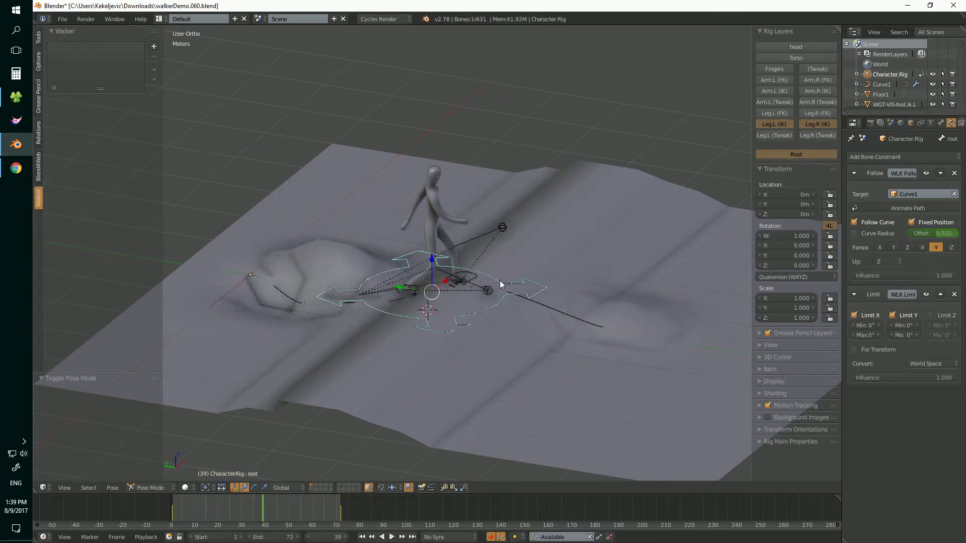
pyautogui.hotkey('alt', 'a')
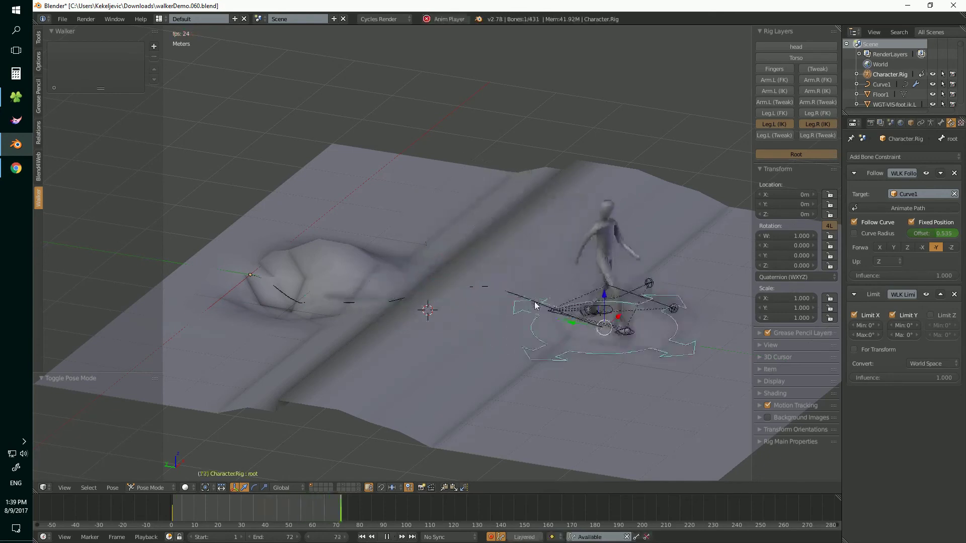
pyautogui.hotkey('alt', 'a')
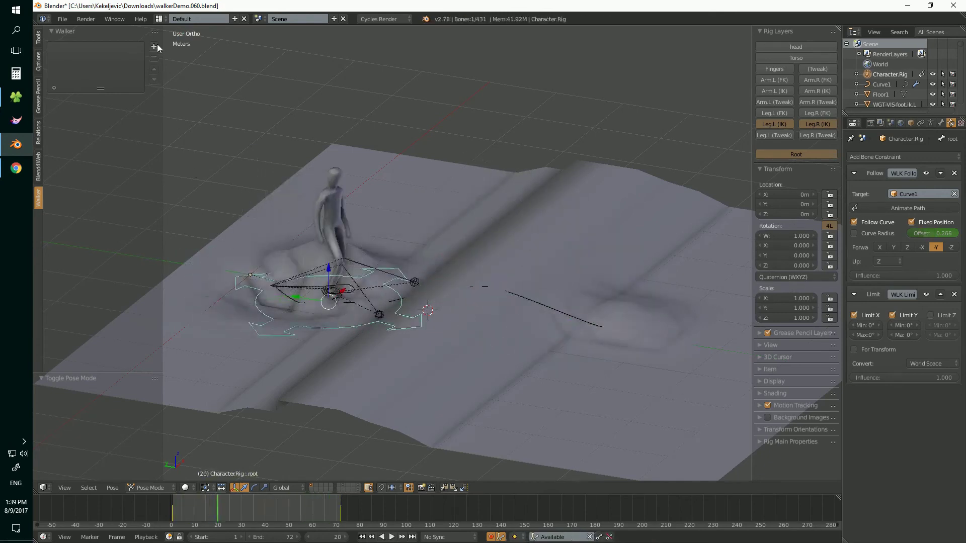
# Step: Create the Walker setup 'MyWalk', choosing Floor1 as ground and Character.Rig as character
pyautogui.click(155, 47)
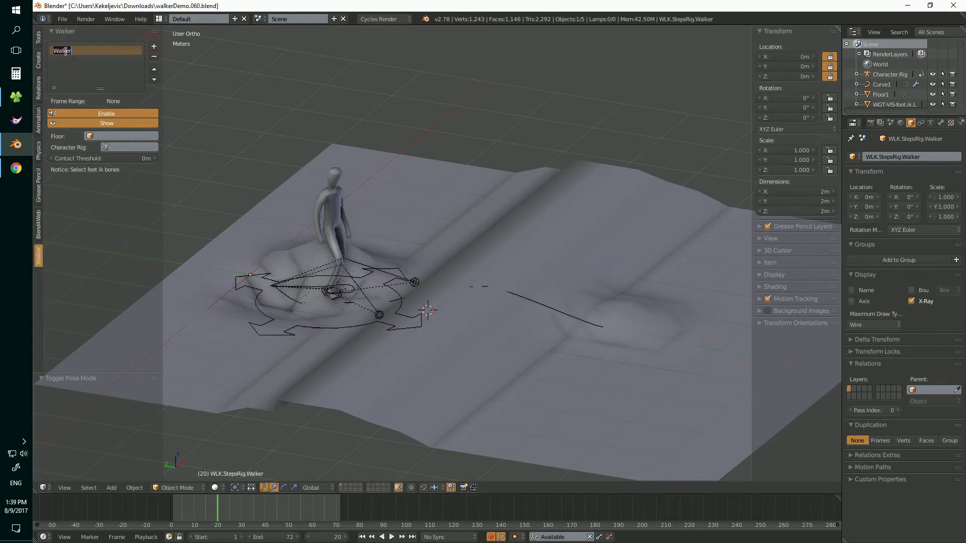
pyautogui.write('MyWa')
pyautogui.write('lk')
pyautogui.press('Return')
pyautogui.click(128, 136)
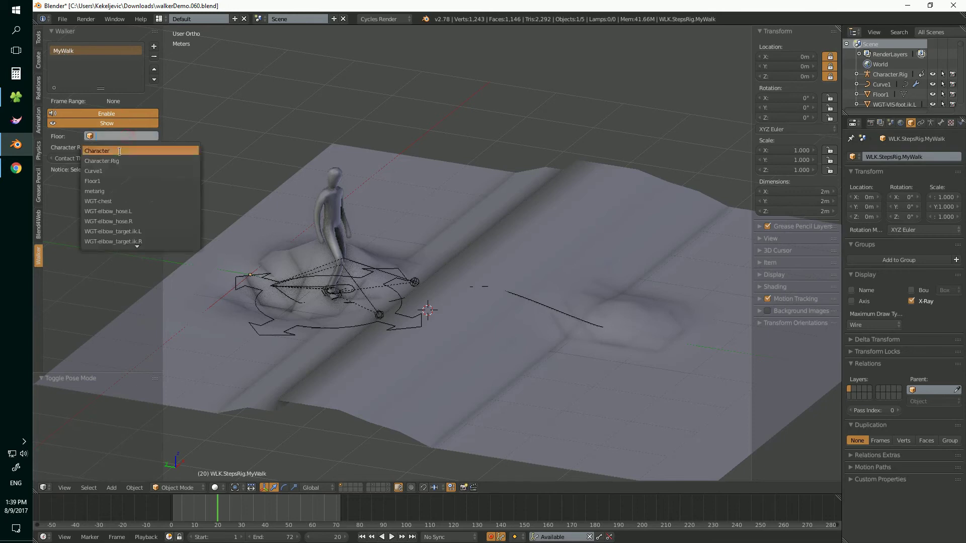
pyautogui.click(108, 183)
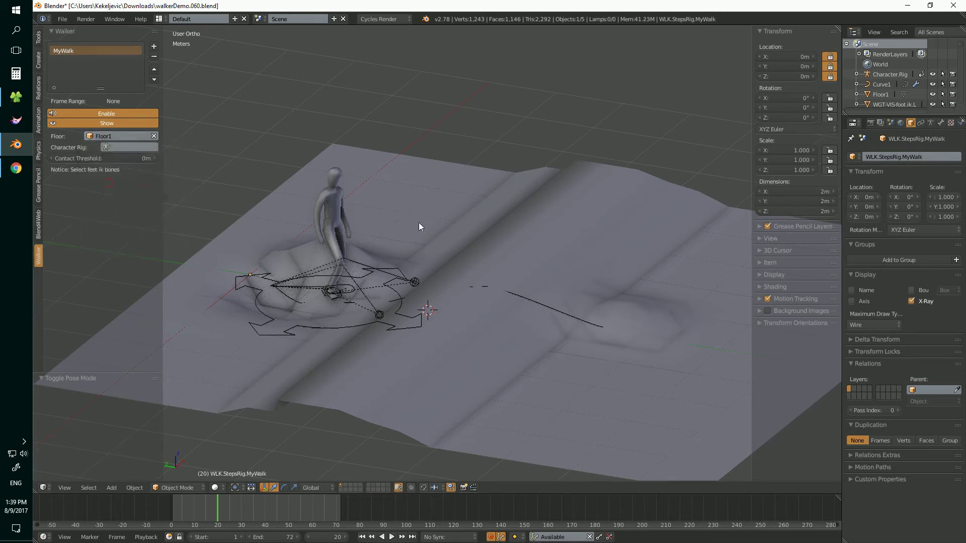
pyautogui.click(131, 144)
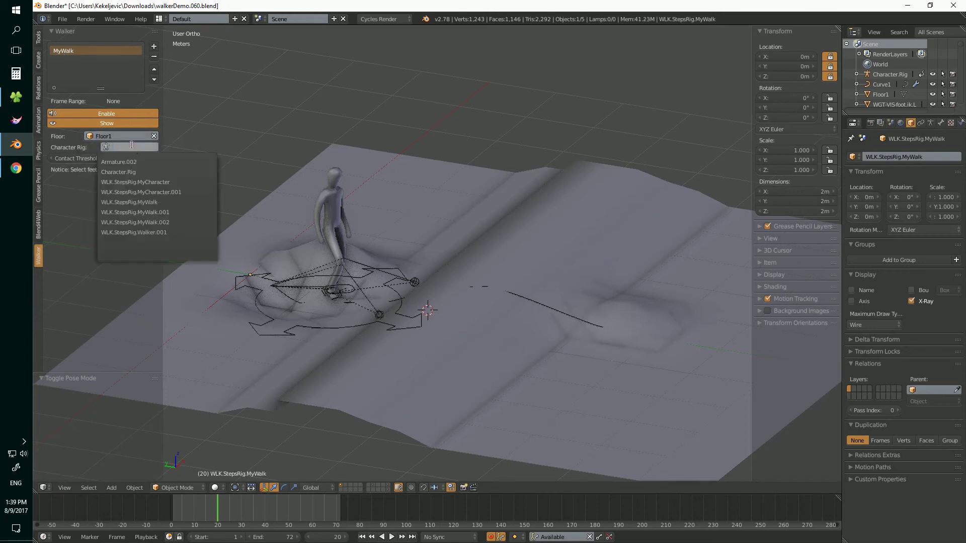
pyautogui.click(120, 171)
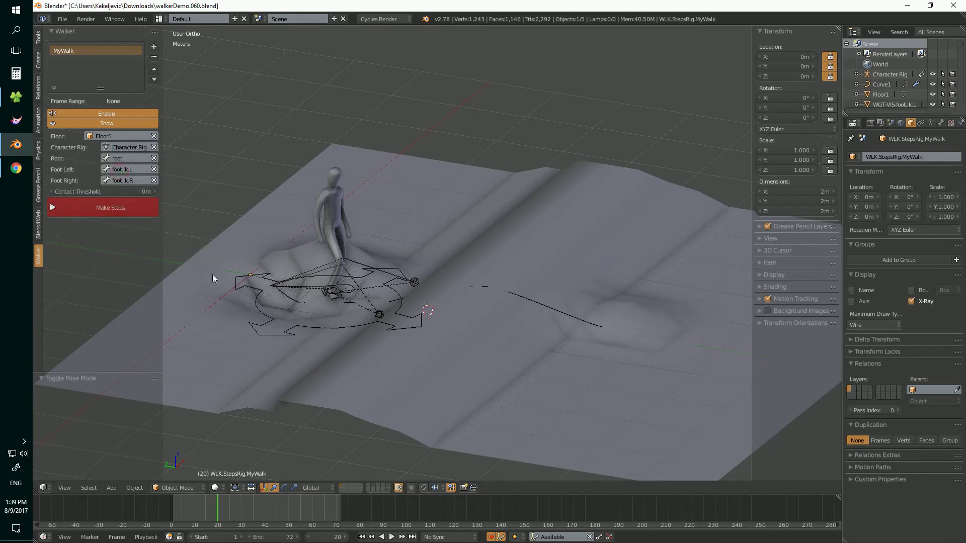
# Step: Generate the MyWalk step controls, put the rig in Pose Mode, and play the walk
pyautogui.click(100, 206)
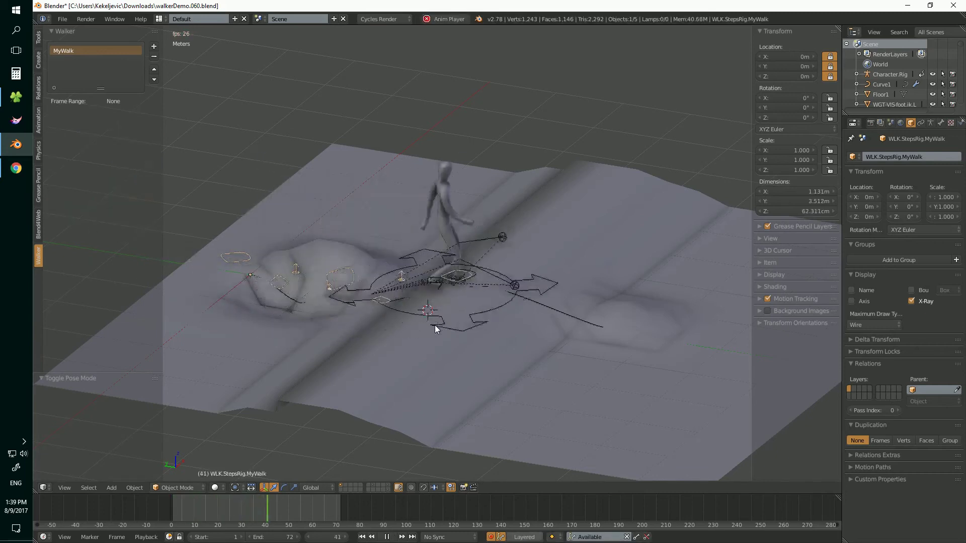
pyautogui.press('Escape')
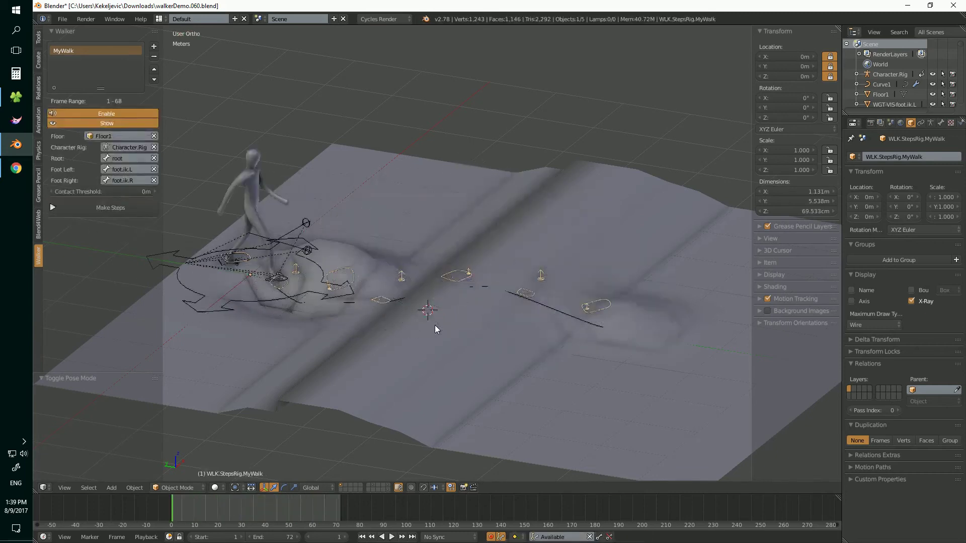
pyautogui.hotkey('ctrl', 'Tab')
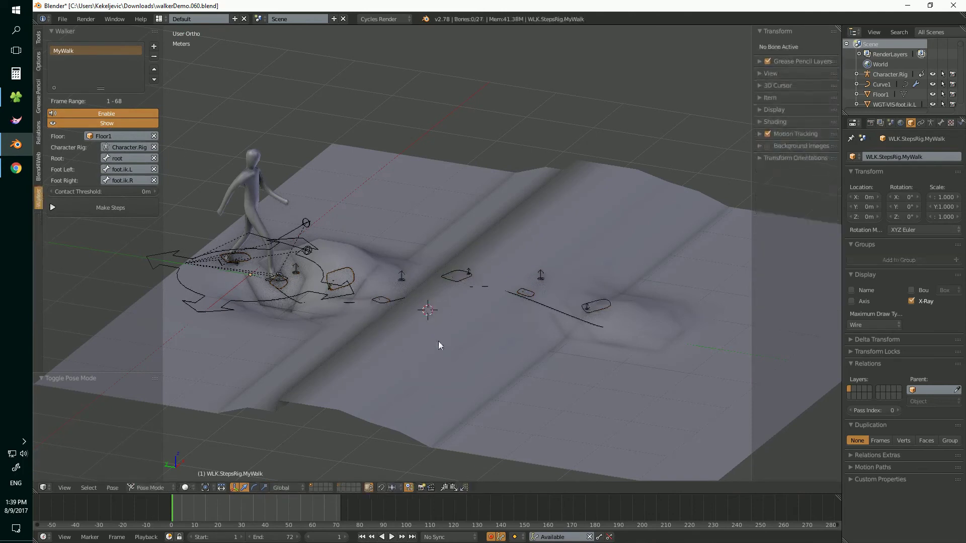
pyautogui.moveTo(439, 342); pyautogui.dragTo(386, 340, button='middle')
pyautogui.hotkey('alt', 'a')
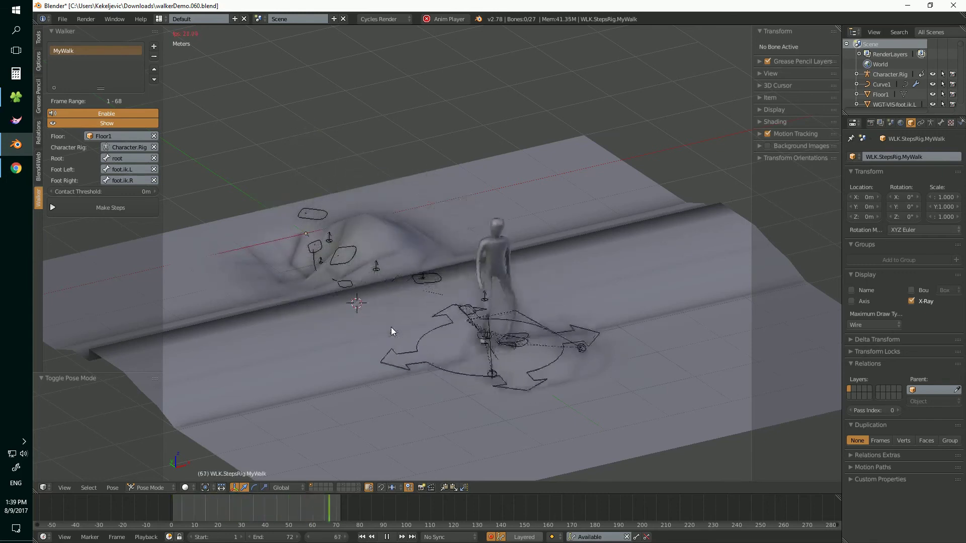
# Step: Stop playback and raise the step control beside the character along Z
pyautogui.hotkey('alt', 'a')
pyautogui.moveTo(352, 304); pyautogui.dragTo(346, 279, button='middle')
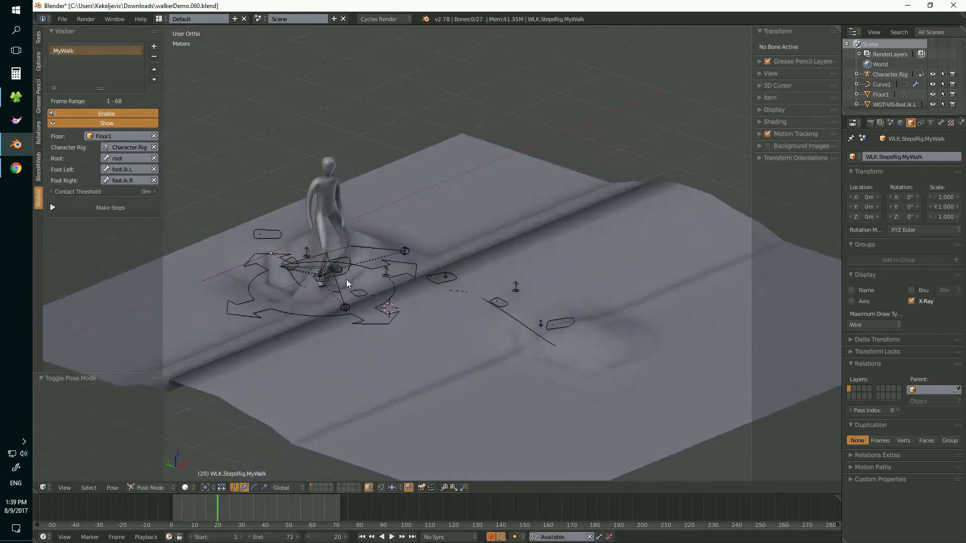
pyautogui.rightClick(306, 273)
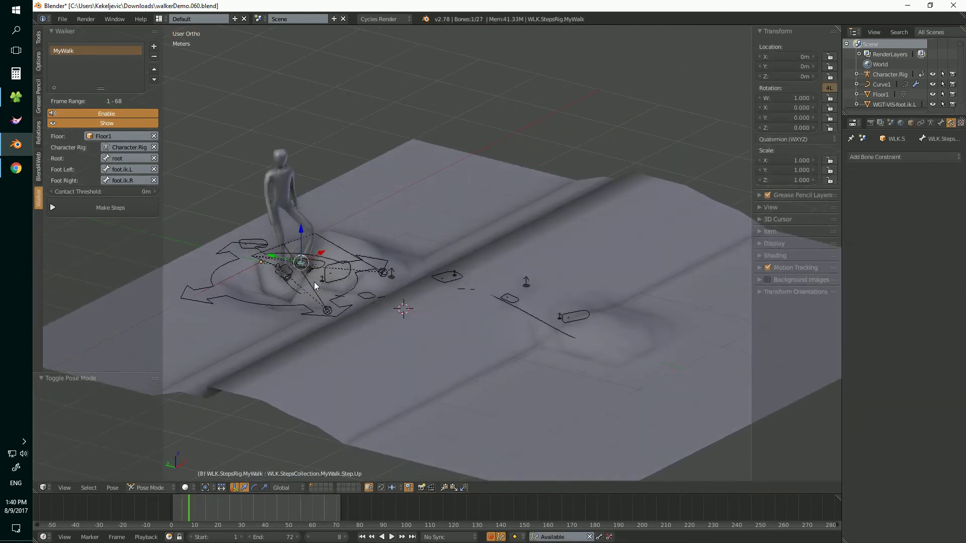
pyautogui.press('g')
pyautogui.press('z')
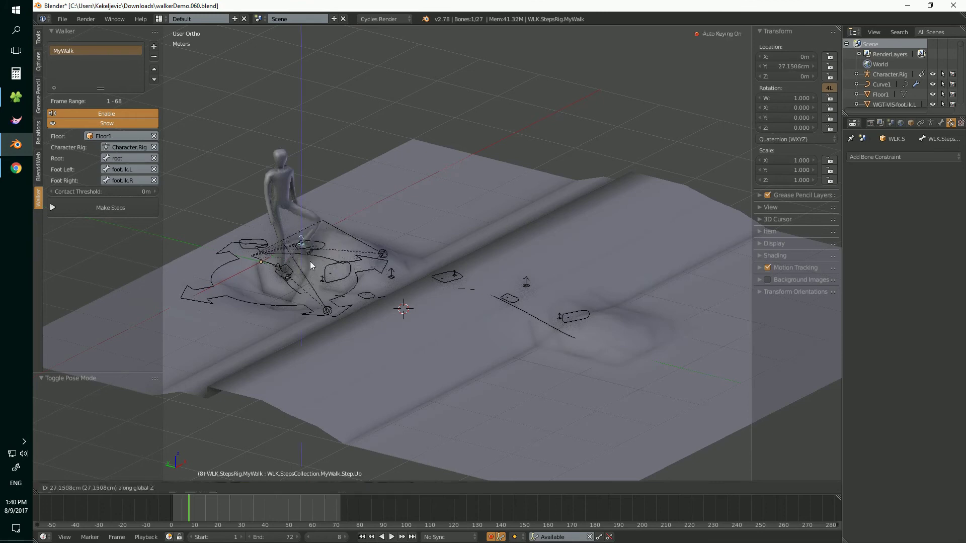
pyautogui.click(310, 261)
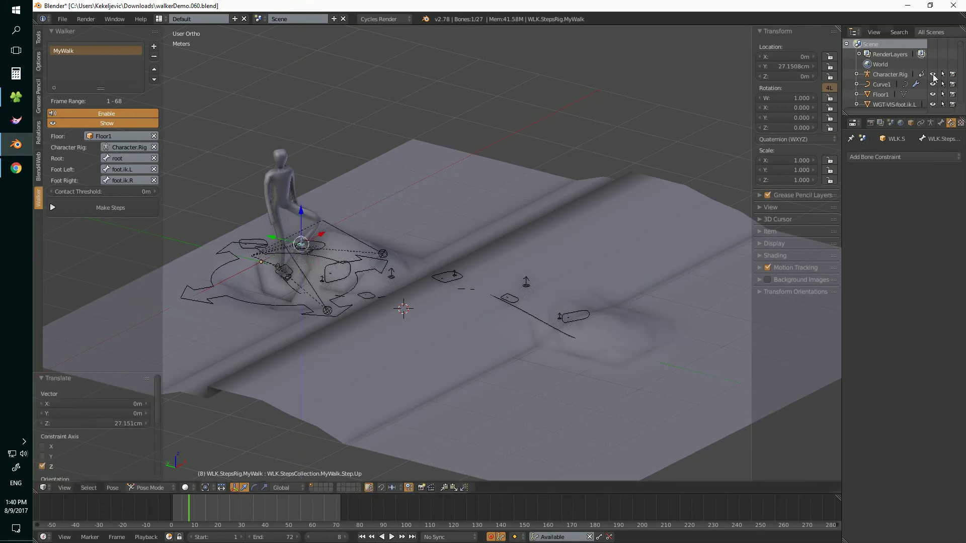
# Step: Hide Character.Rig's control shapes and play the walk to check the raised step
pyautogui.click(934, 75)
pyautogui.moveTo(408, 262); pyautogui.dragTo(397, 262, button='middle')
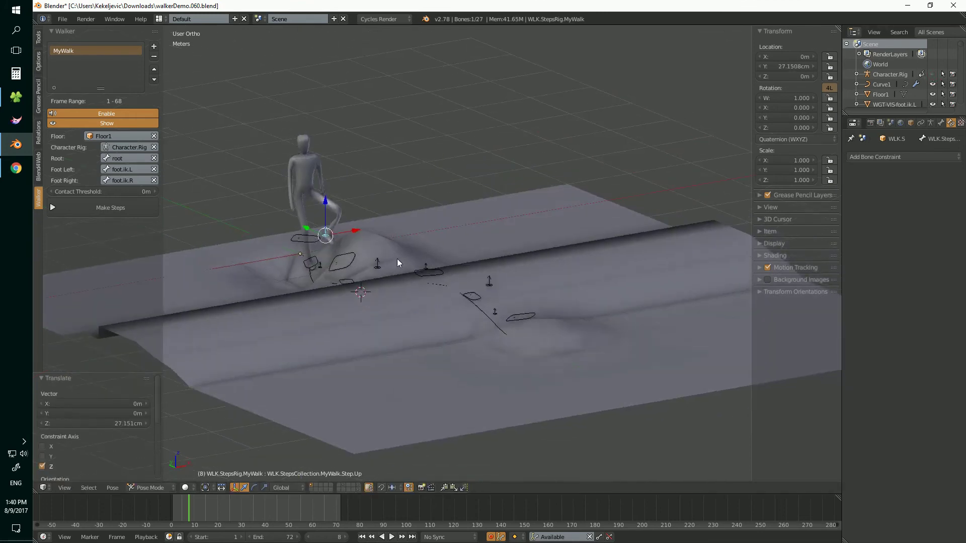
pyautogui.hotkey('alt', 'a')
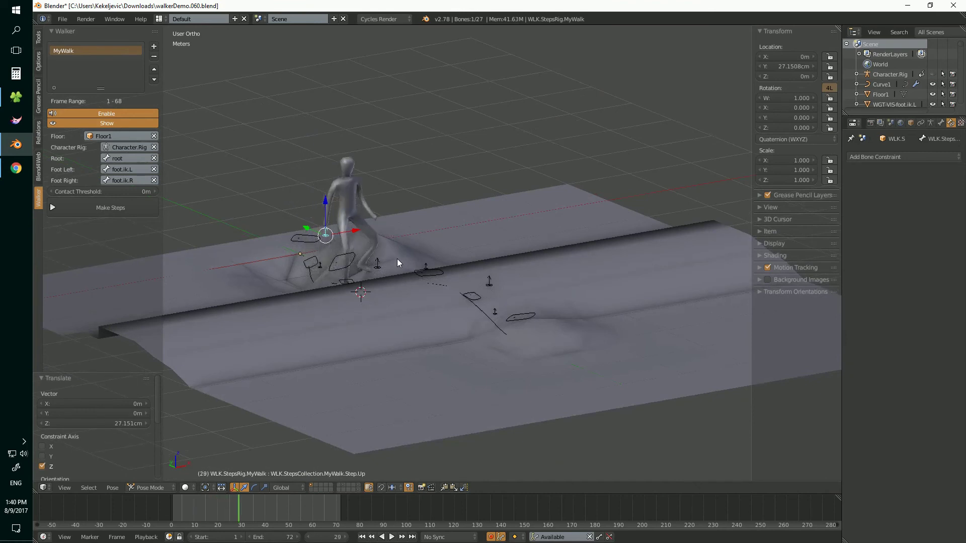
pyautogui.moveTo(398, 259); pyautogui.dragTo(465, 300, button='middle')
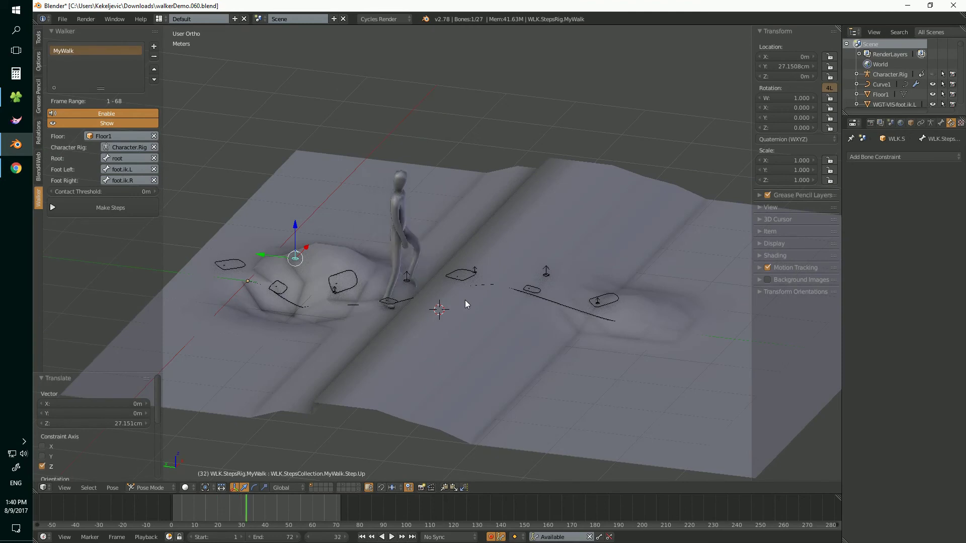
pyautogui.hotkey('alt', 'a')
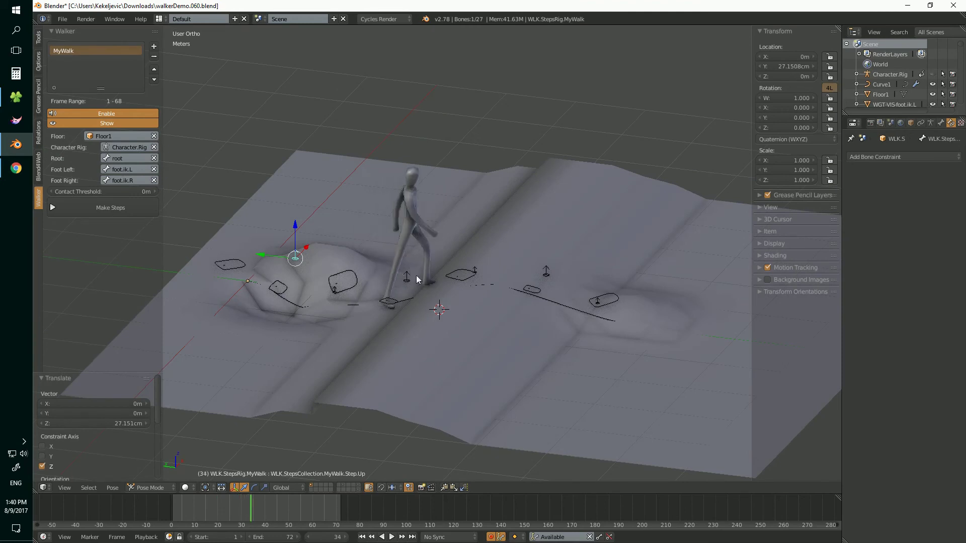
# Step: Raise the next step control along Z and shift another up and sideways on the ridge
pyautogui.press('g')
pyautogui.press('z')
pyautogui.click(430, 289)
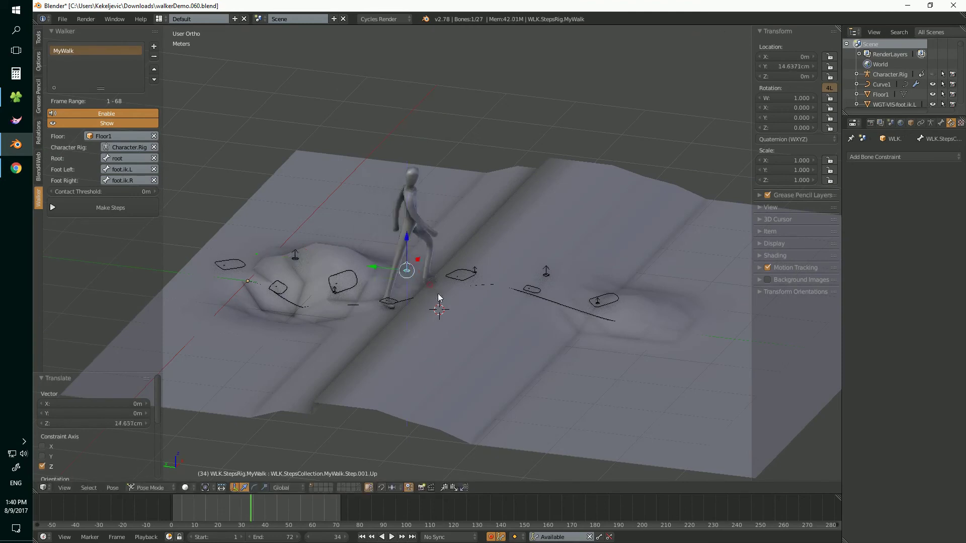
pyautogui.hotkey('alt', 'a')
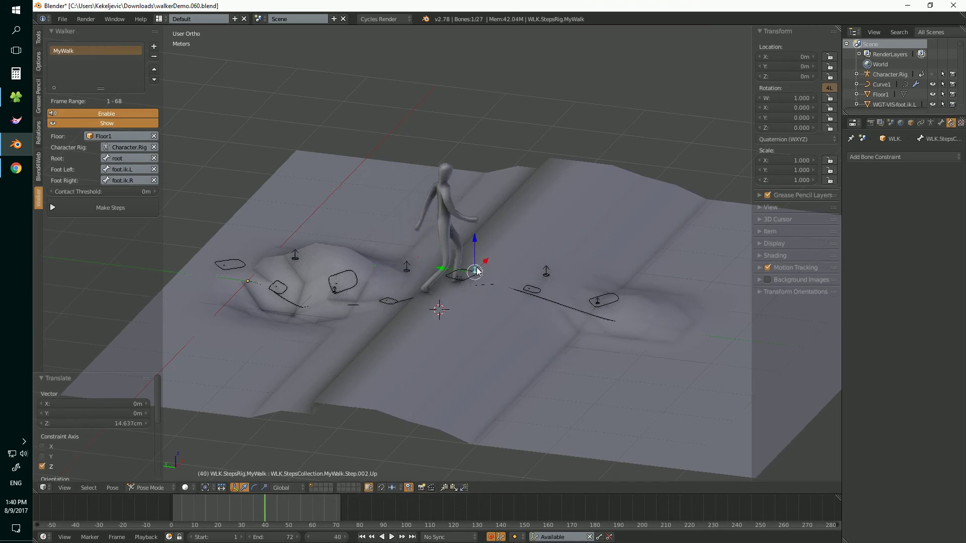
pyautogui.moveTo(477, 273); pyautogui.dragTo(473, 261)
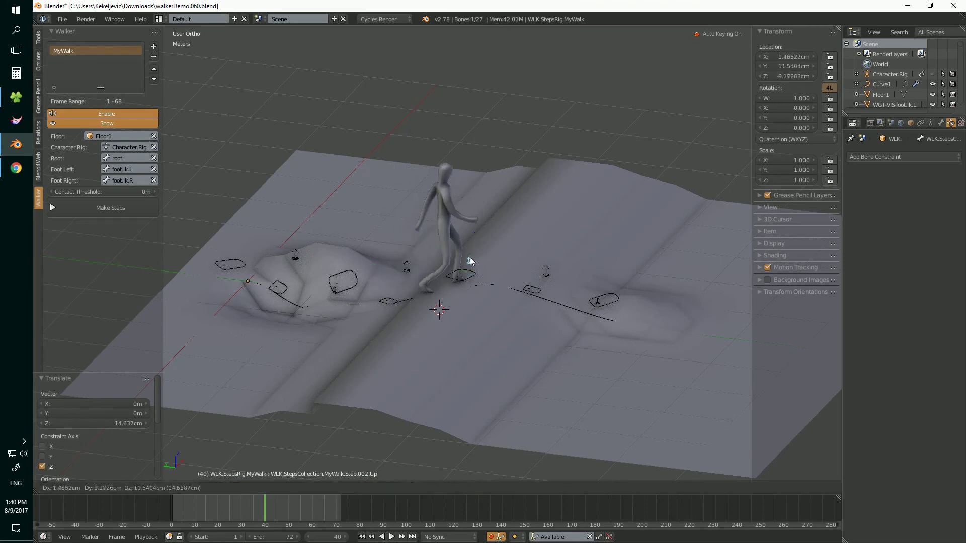
pyautogui.hotkey('alt', 'a')
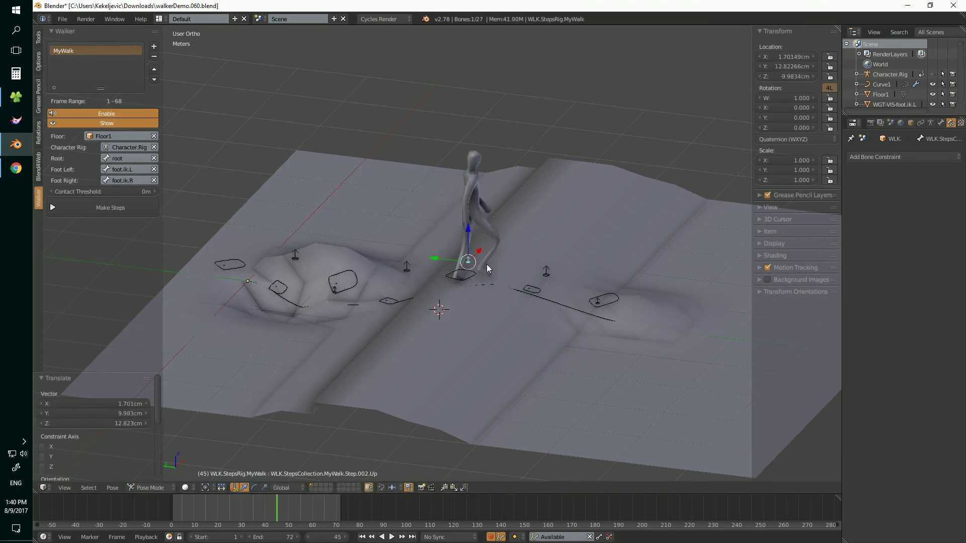
# Step: Slide a foot step control along X and Y past the ridge, then replay the walk
pyautogui.moveTo(487, 264)
pyautogui.mouseDown(button='middle')
pyautogui.moveTo(549, 312)
pyautogui.moveTo(507, 306)
pyautogui.mouseUp(button='middle')
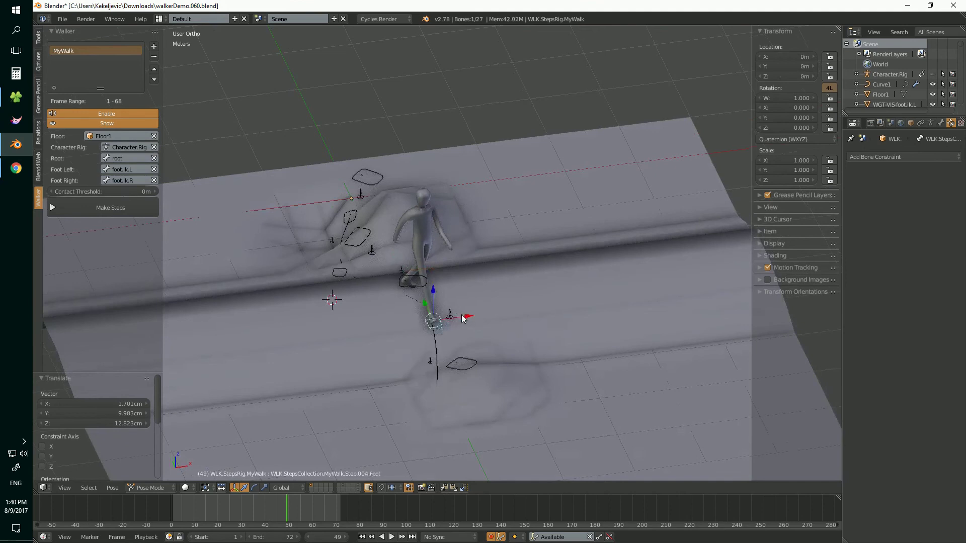
pyautogui.moveTo(463, 318)
pyautogui.mouseDown()
pyautogui.moveTo(405, 316)
pyautogui.moveTo(411, 302)
pyautogui.mouseUp()
pyautogui.moveTo(411, 301)
pyautogui.mouseDown(button='middle')
pyautogui.moveTo(415, 353)
pyautogui.moveTo(459, 332)
pyautogui.mouseUp(button='middle')
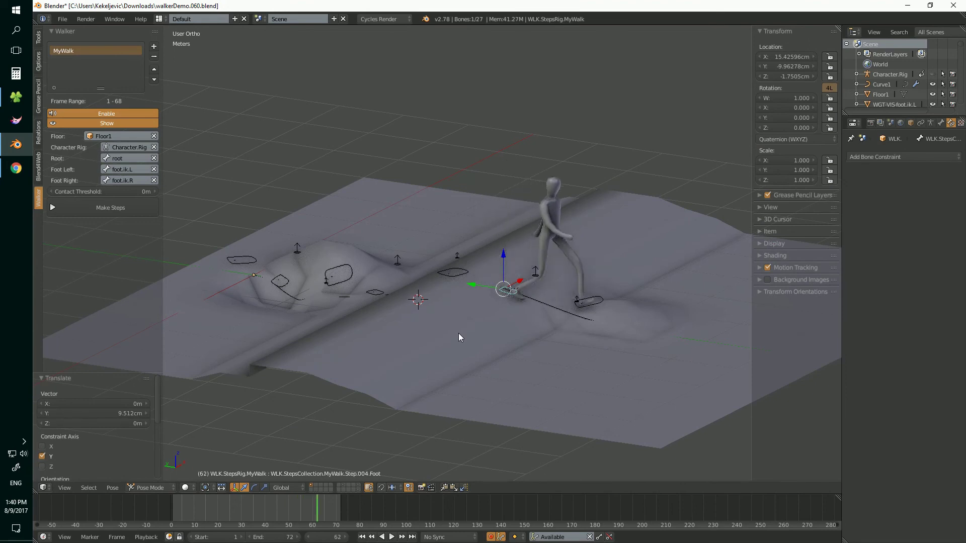
pyautogui.moveTo(449, 339); pyautogui.dragTo(454, 346, button='middle')
pyautogui.hotkey('alt', 'a')
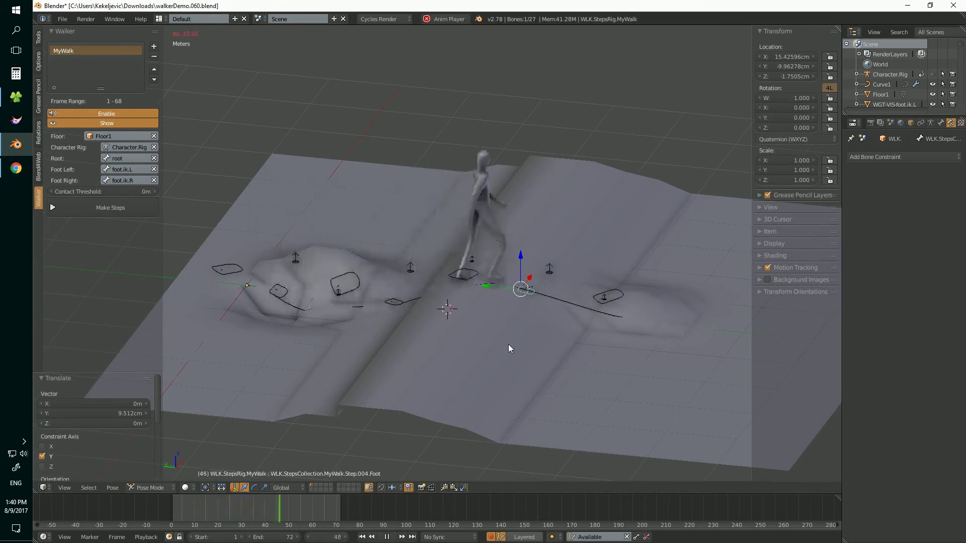
# Step: Stop playback, turn off the Walker step markers' Show option, and replay the walk
pyautogui.hotkey('alt', 'a')
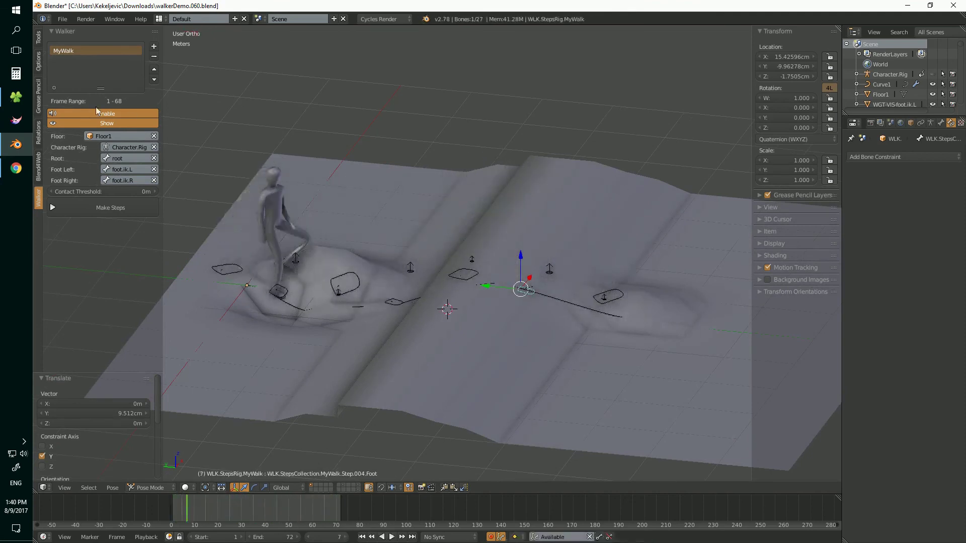
pyautogui.click(95, 123)
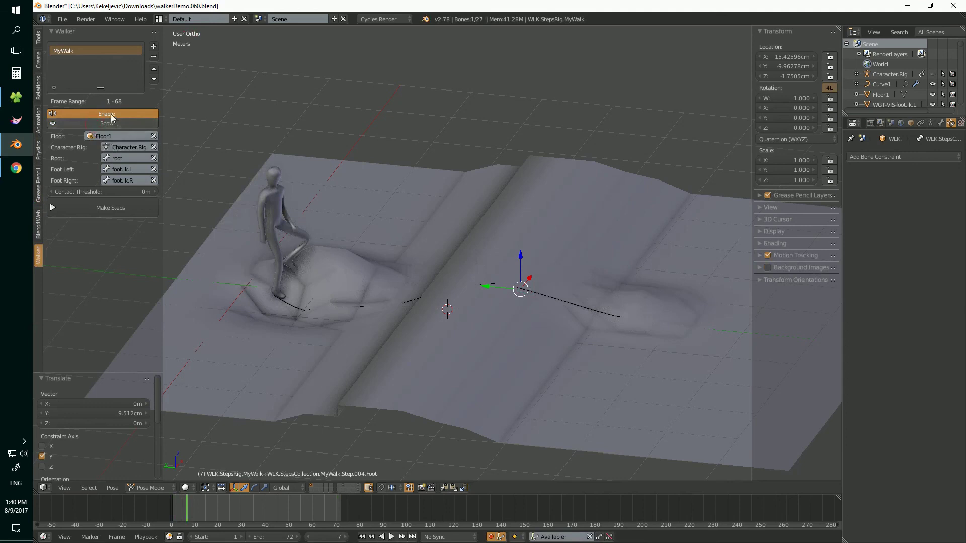
pyautogui.hotkey('alt', 'a')
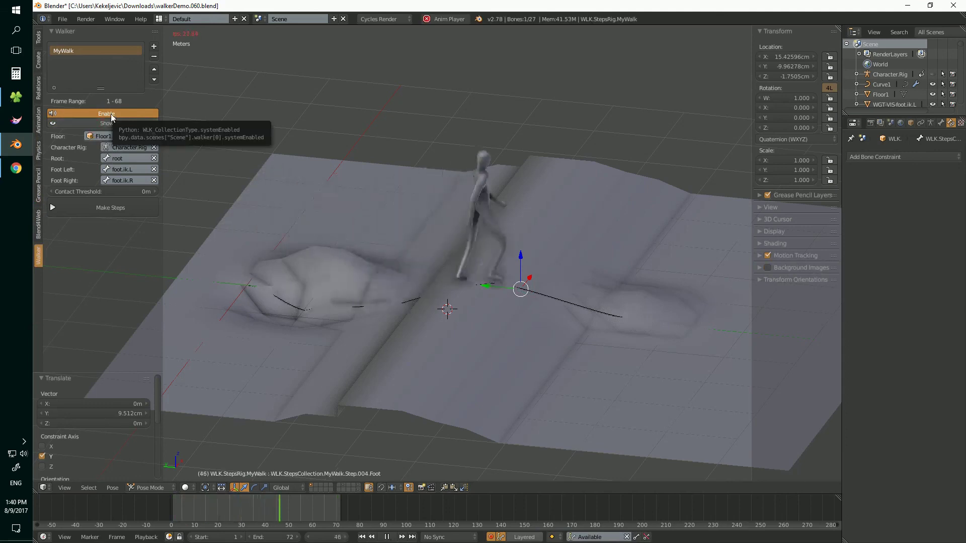